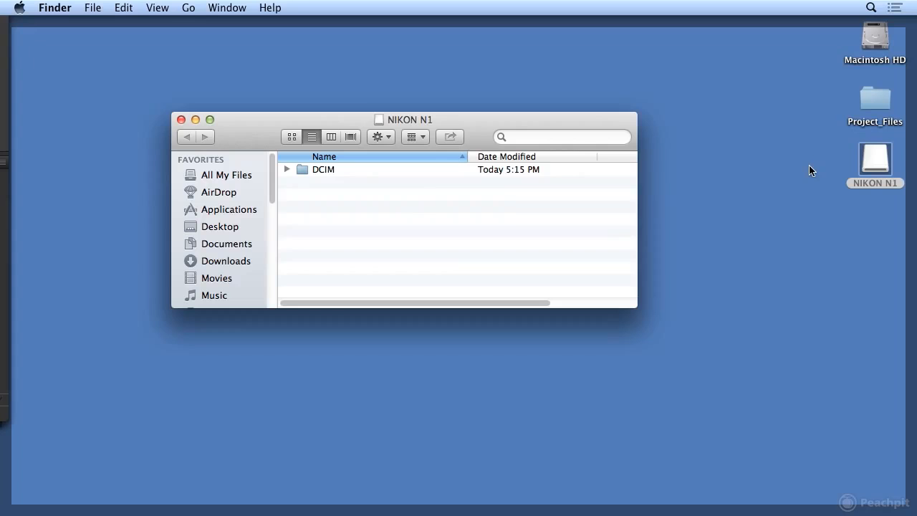
Examine the JPG and NEF files in the NIKON N1 card's DCIM/122NC1J1 folder and close the window.
double_click(333, 172)
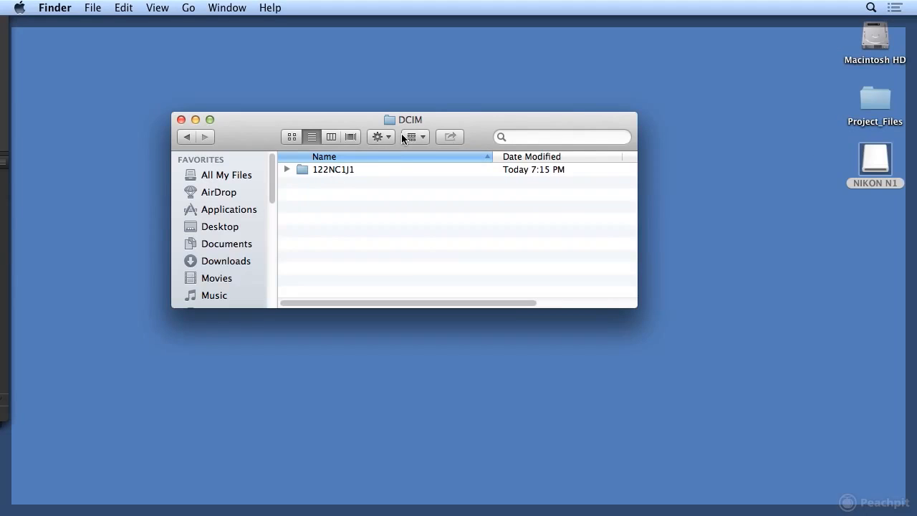
double_click(327, 169)
left_click(327, 173)
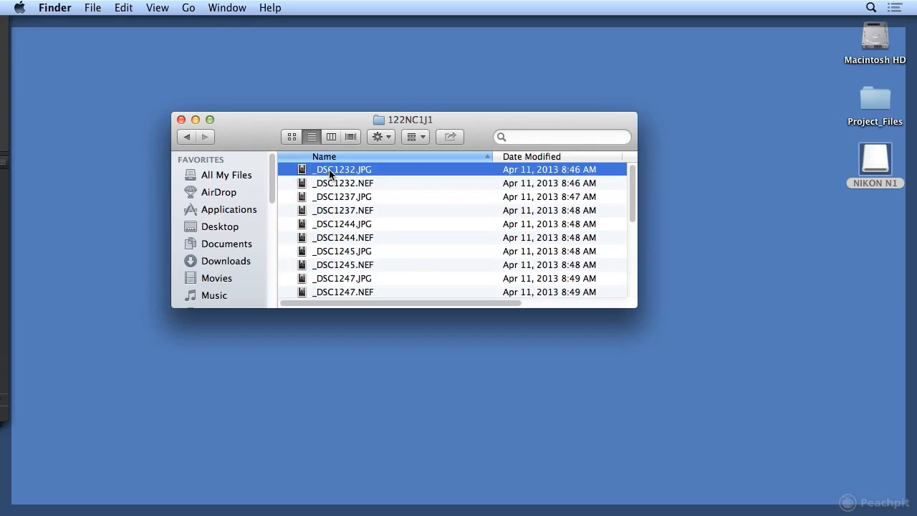
left_click(335, 184)
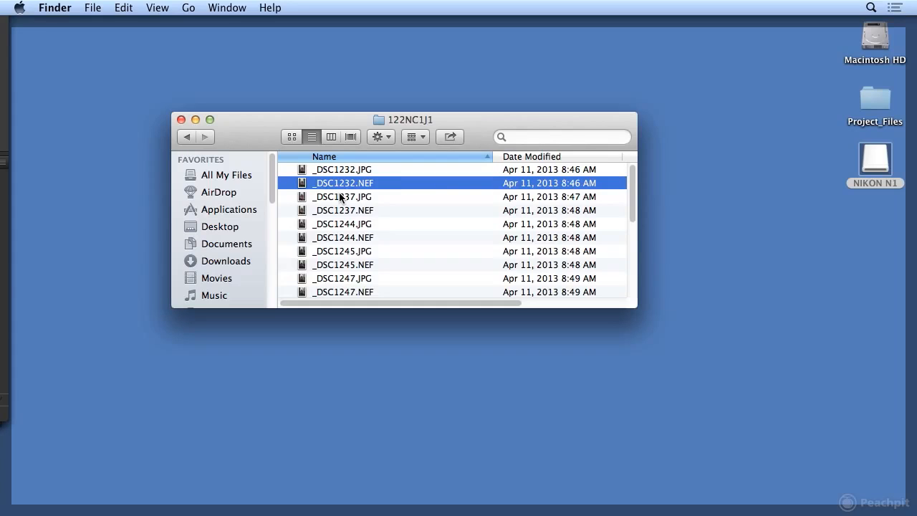
left_click(191, 136)
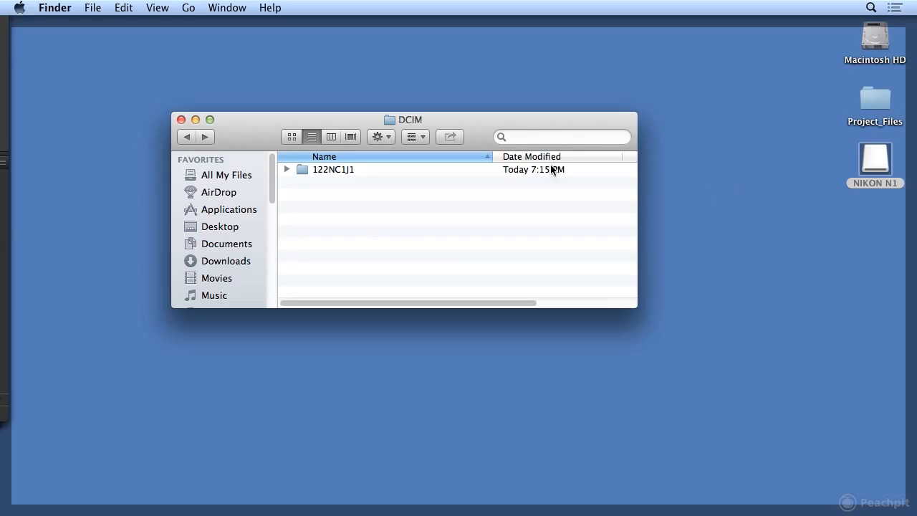
left_click(181, 121)
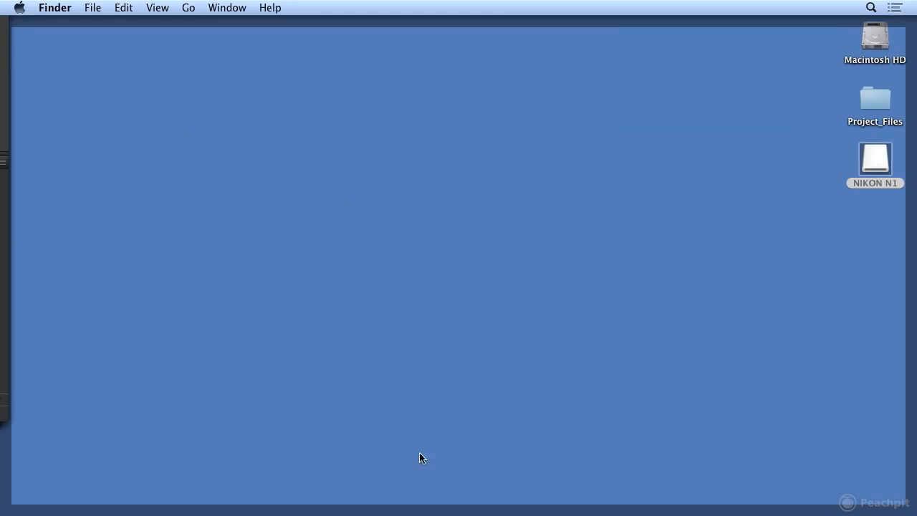
Switch to Adobe Bridge and open the Photo Downloader to get photos from a camera, using its standard dialog.
mouse_move(444, 510)
left_click(581, 503)
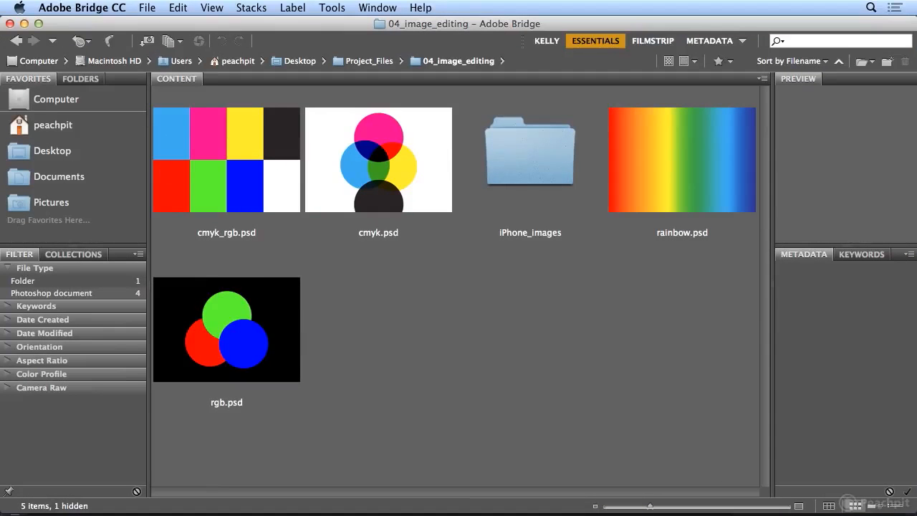
left_click(147, 8)
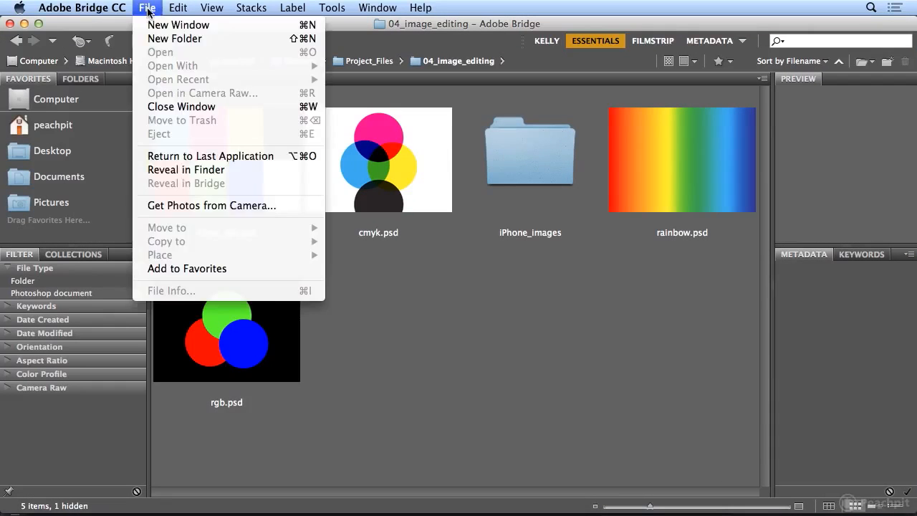
left_click(204, 205)
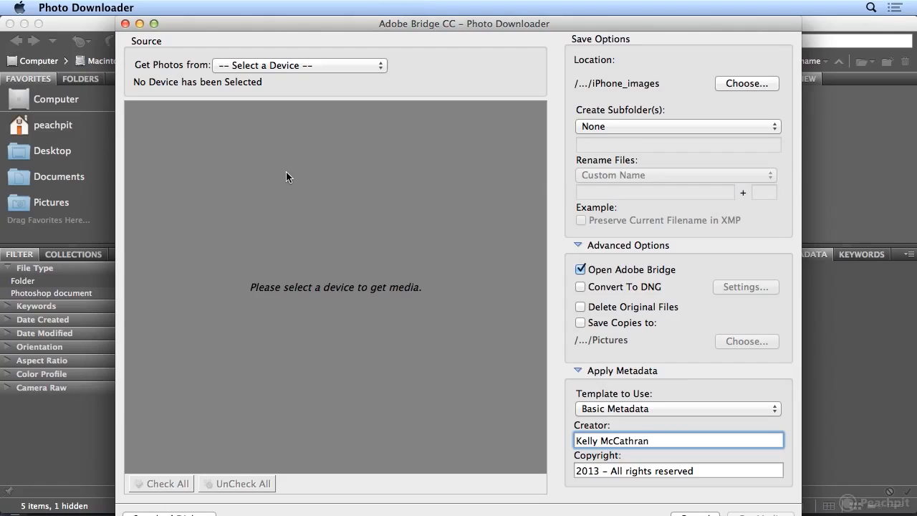
left_click(170, 514)
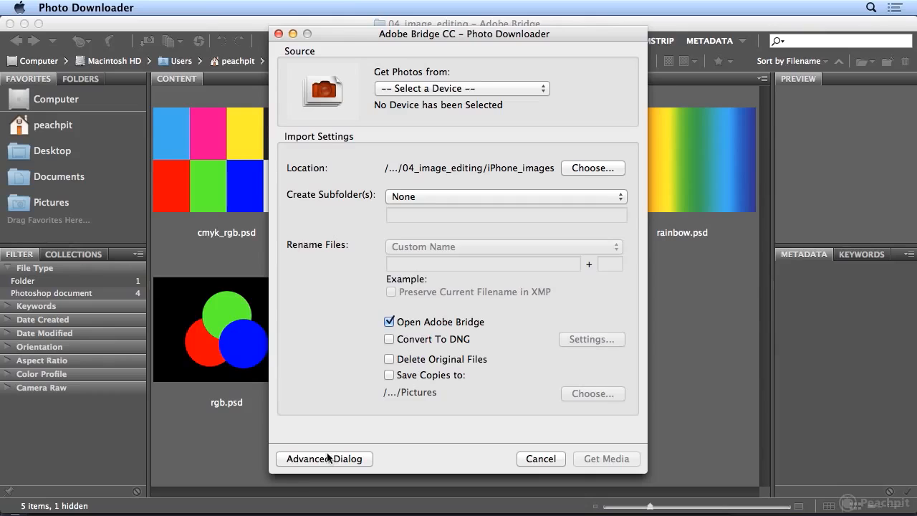
left_click_drag(351, 34, 354, 24)
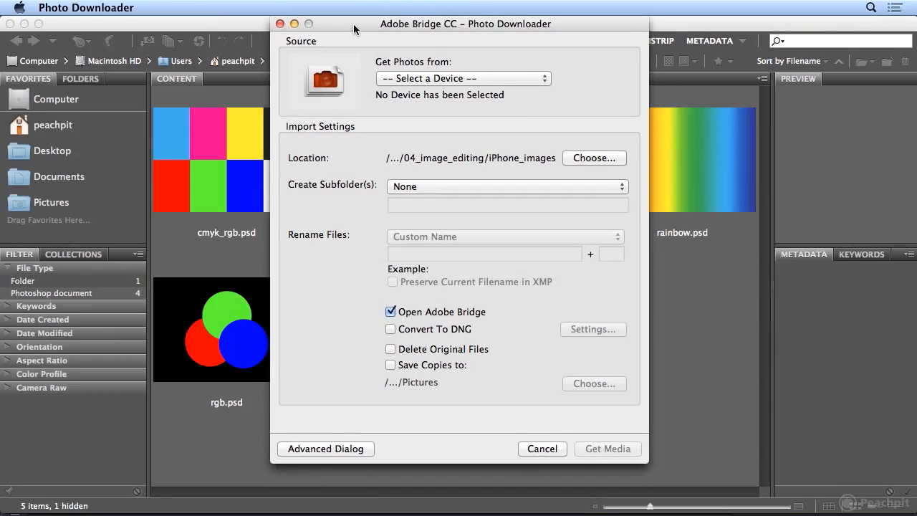
Show the Photo Downloader's advanced dialog and choose NIKON N1 as the source device.
left_click(315, 447)
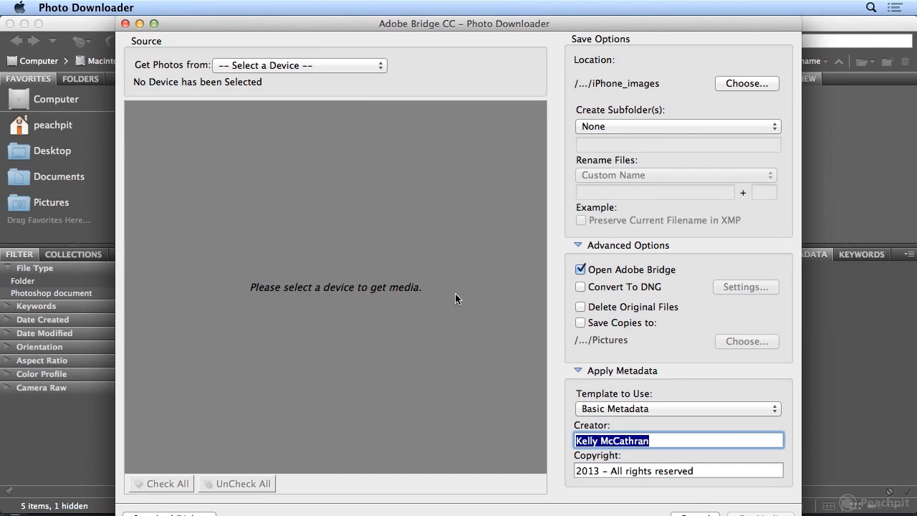
left_click(270, 66)
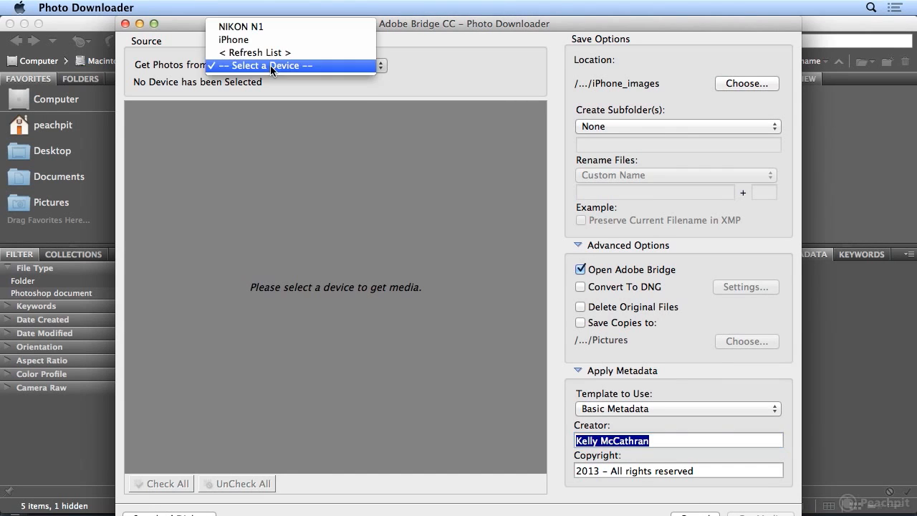
left_click(275, 27)
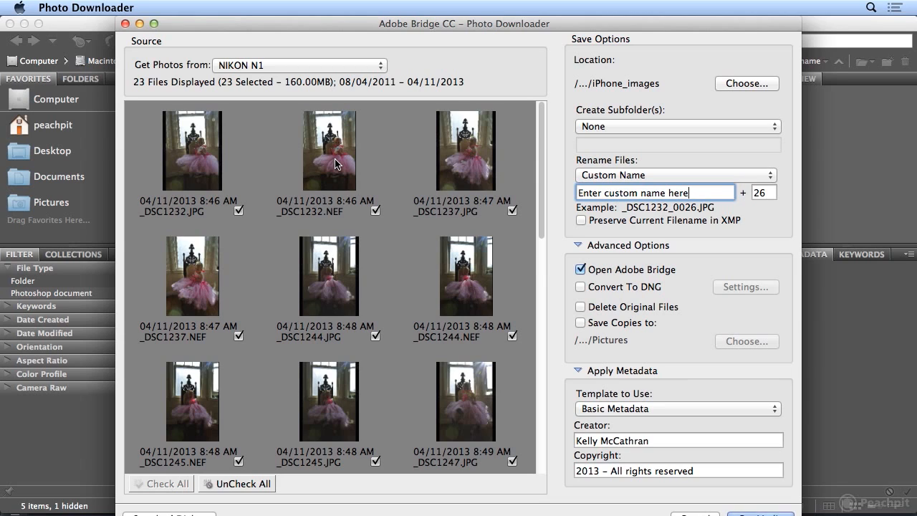
Set the save location to a new folder named baby_girl inside 04_image_editing.
left_click(725, 83)
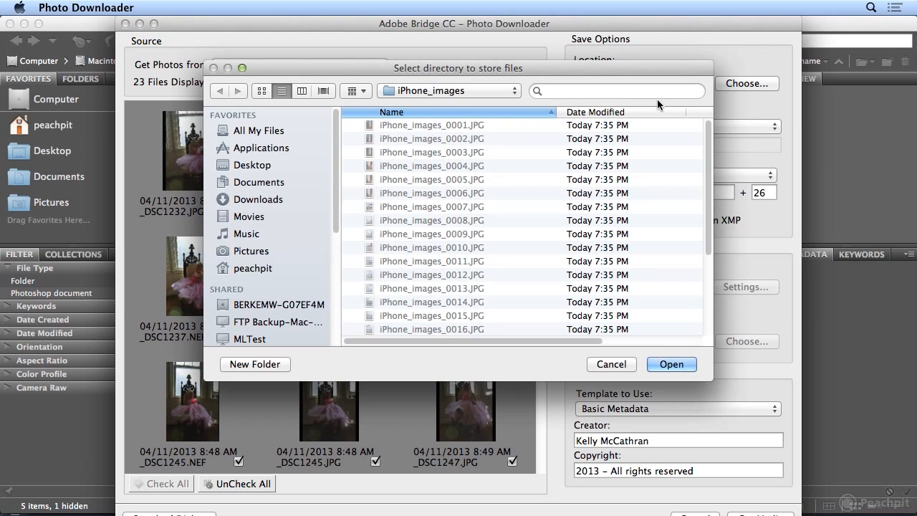
left_click(425, 91)
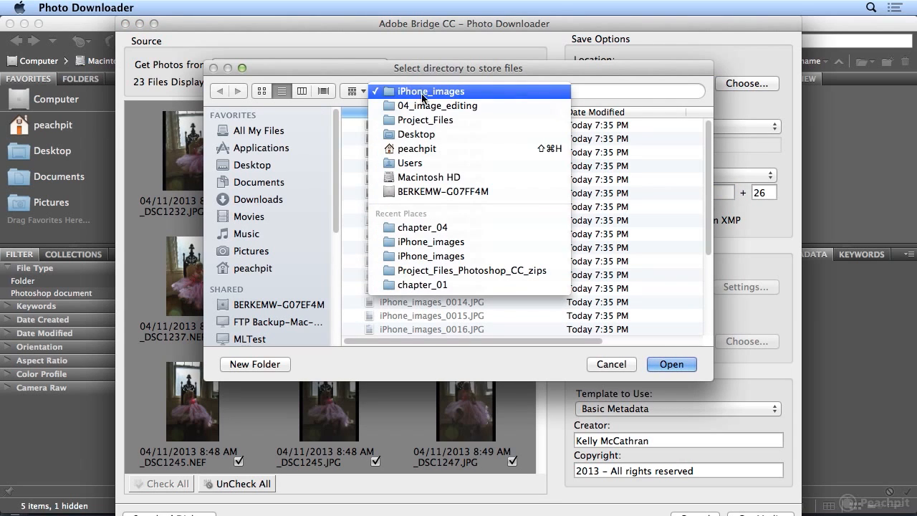
left_click(421, 106)
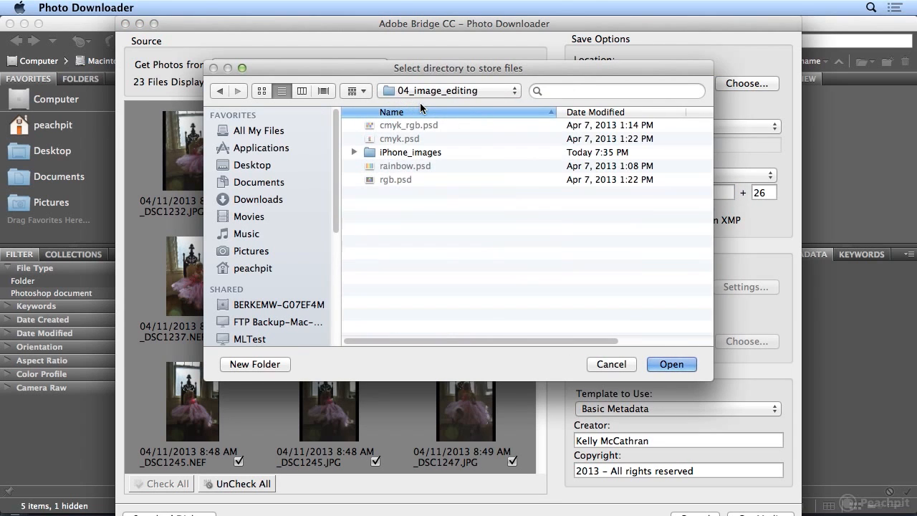
left_click(253, 366)
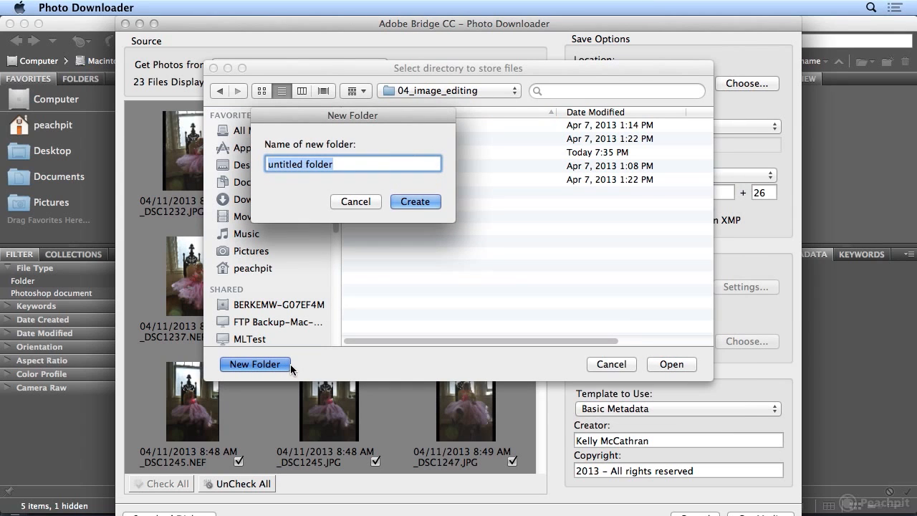
type("baby_girl")
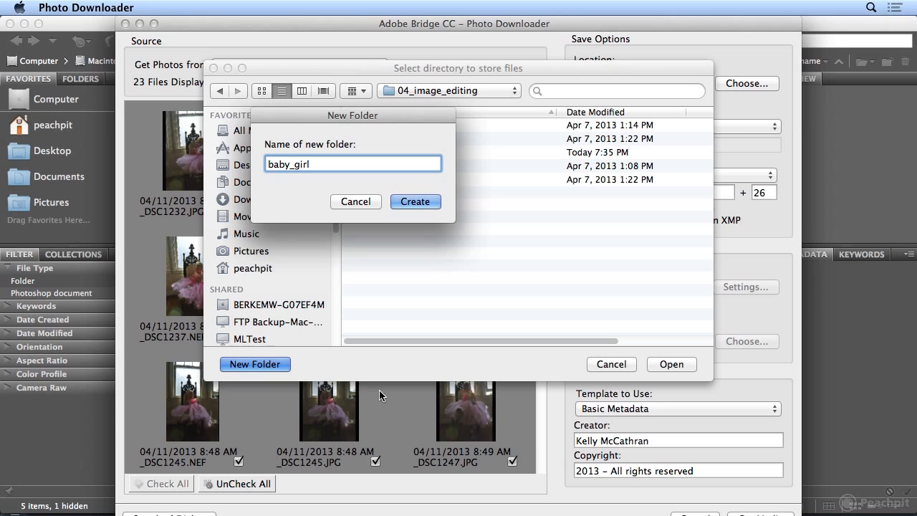
left_click(427, 198)
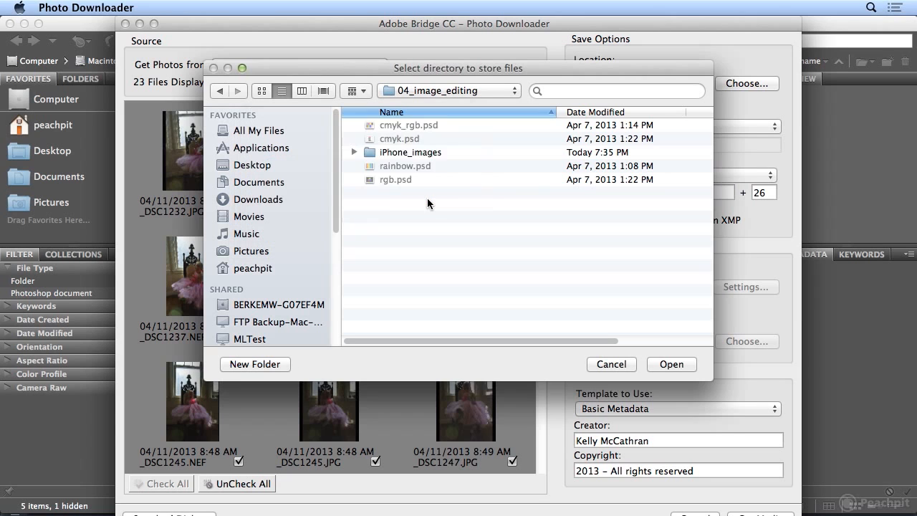
left_click(671, 364)
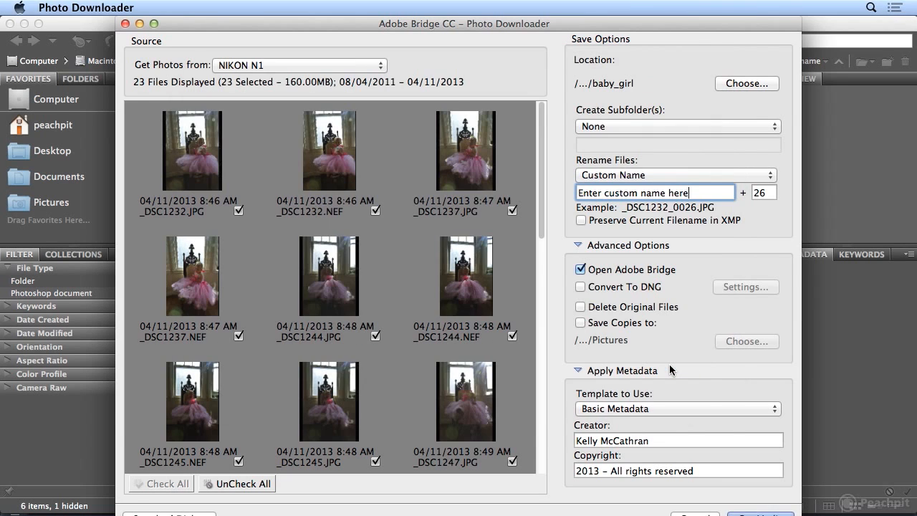
Keep subfolder creation at None and set the custom name for the renamed files to baby_girl.
left_click(613, 126)
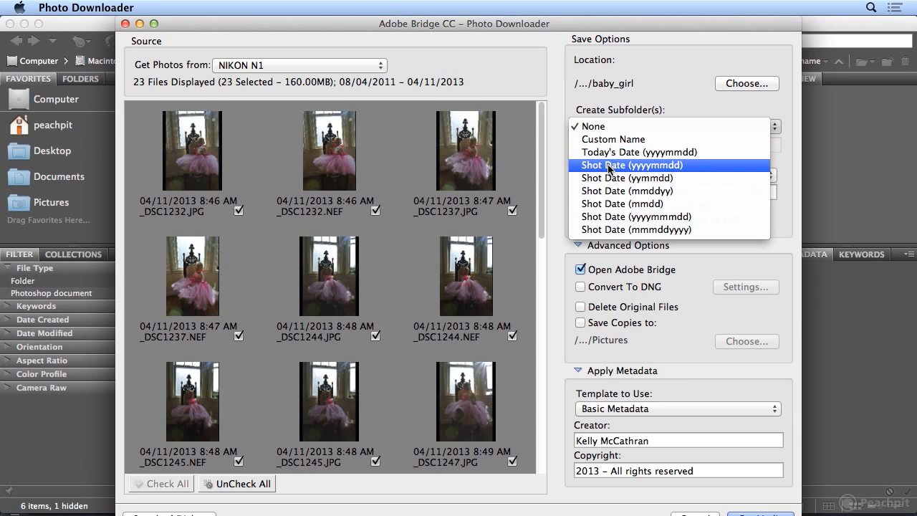
left_click(636, 127)
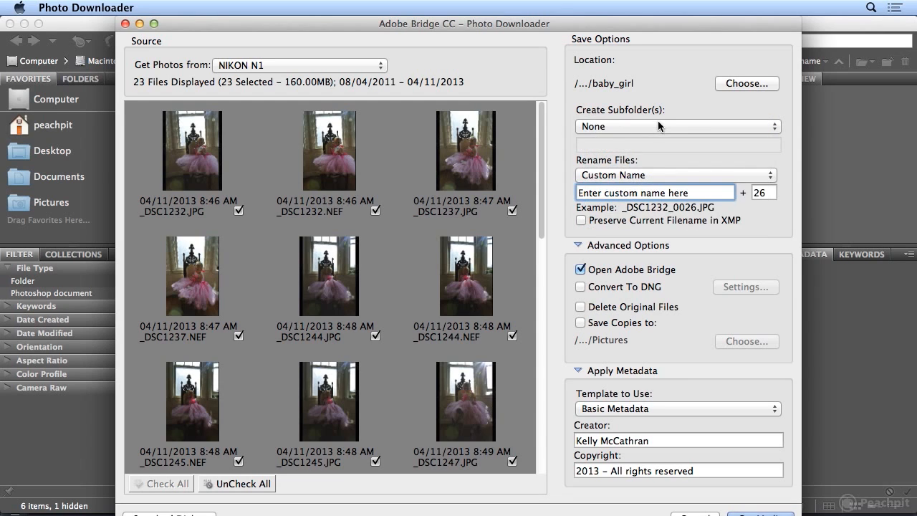
left_click_drag(699, 191, 524, 179)
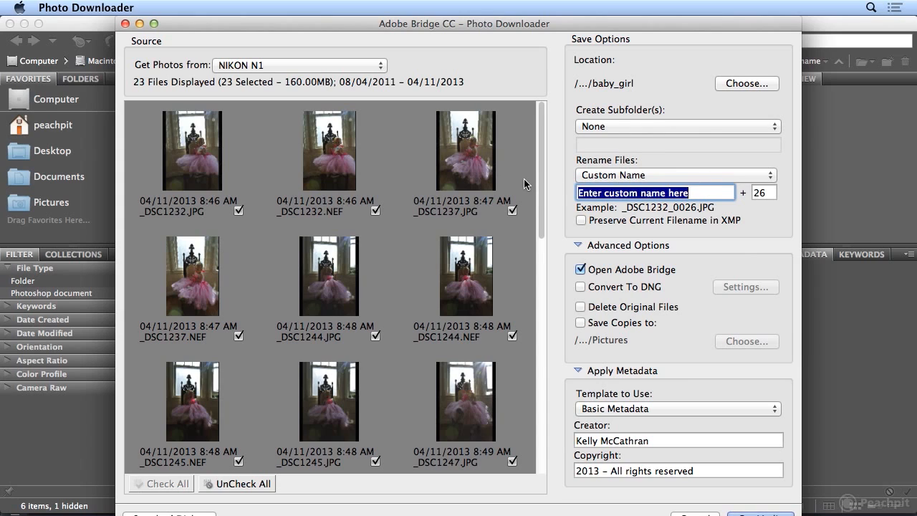
type("baby")
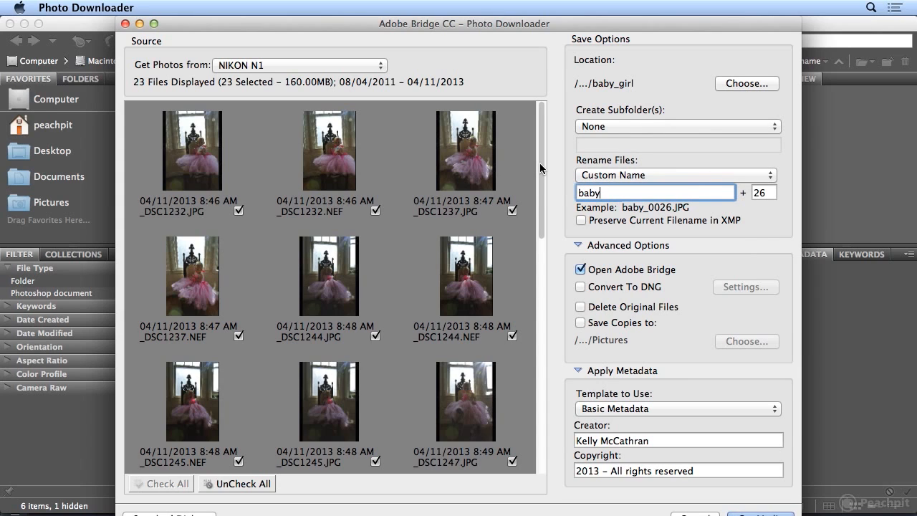
type("_girl")
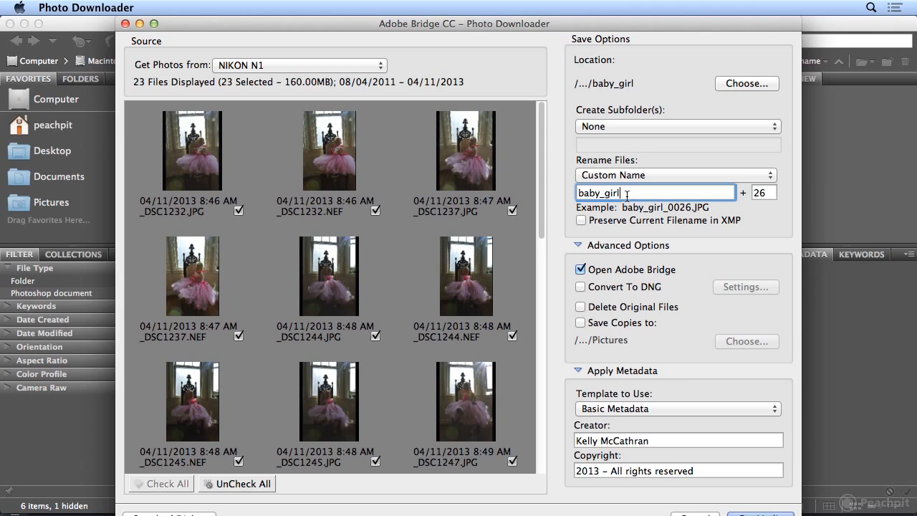
Try the custom name as "baby girl" and "babygirl", and restore the underscore between the words.
left_click(604, 194)
key("BackSpace")
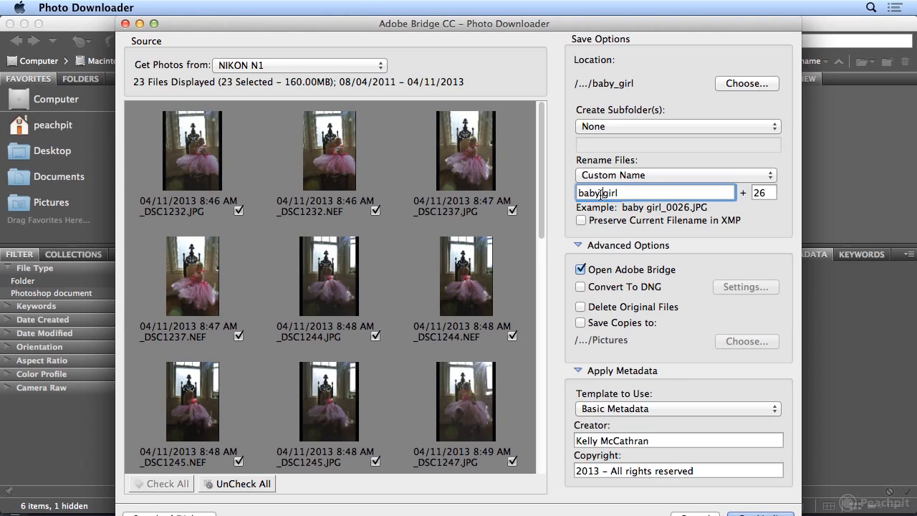
key("BackSpace")
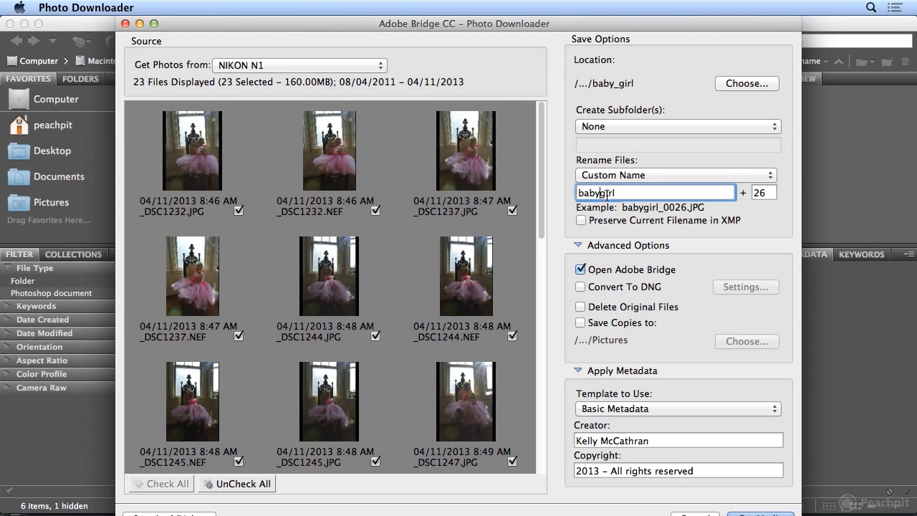
type("_")
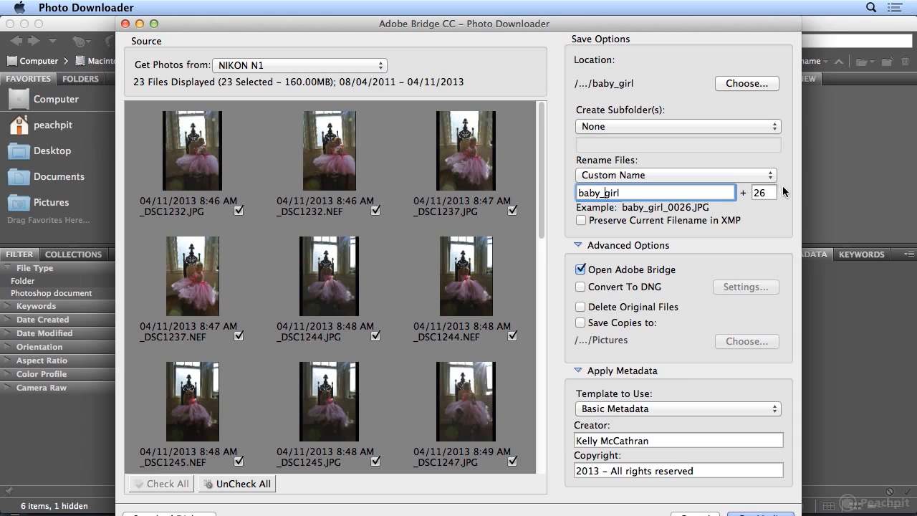
Set the starting number for the renamed files to 1 and keep the Basic Metadata template.
key("Tab")
type("1")
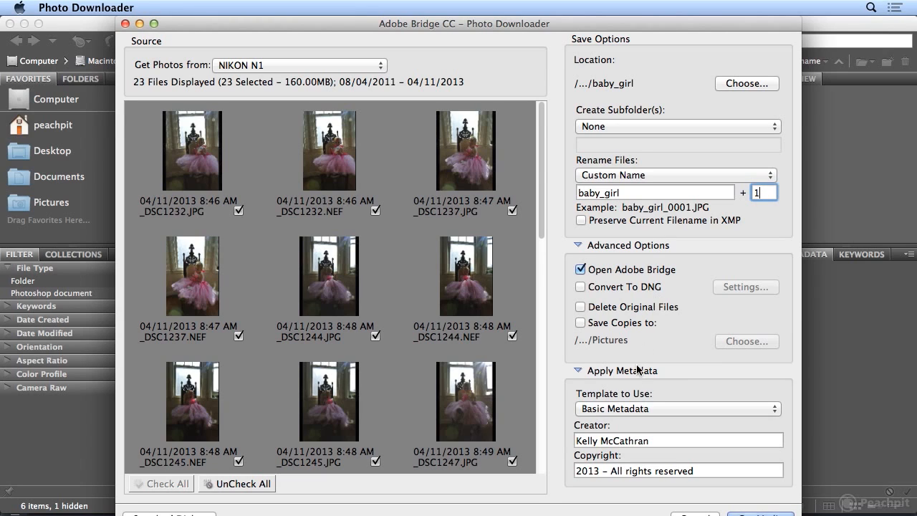
left_click(653, 406)
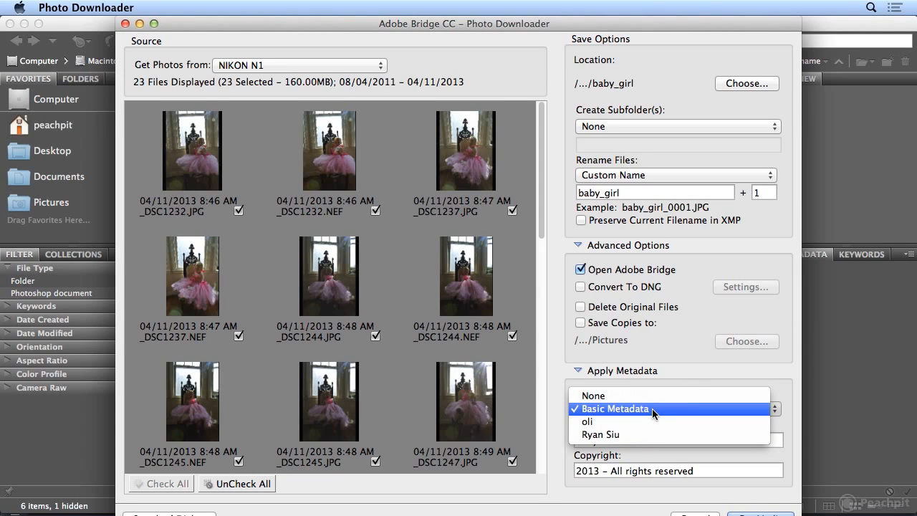
left_click(651, 409)
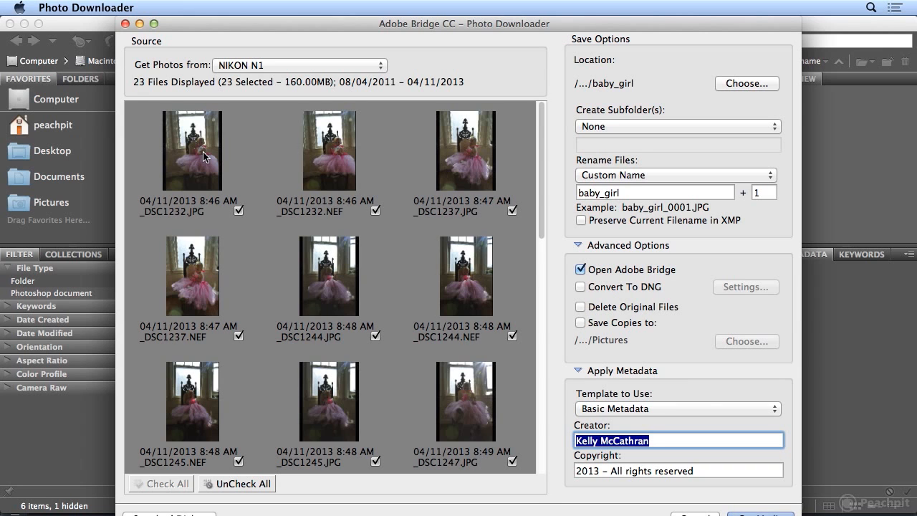
Look through the checked photos on the card and import them all.
scroll(204, 157, "down", 10)
scroll(203, 156, "up", 10)
left_click(763, 510)
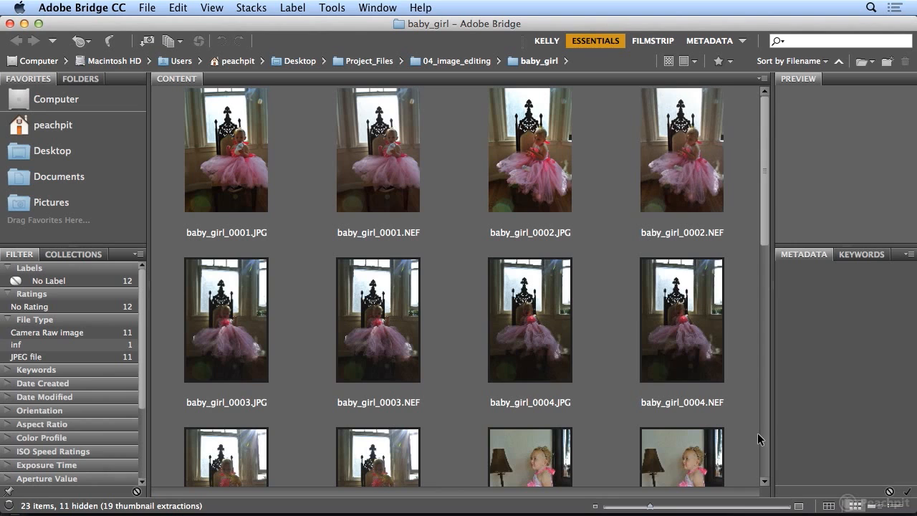
Compare the previews and metadata of baby_girl_0001.JPG and baby_girl_0001.NEF.
left_click(219, 190)
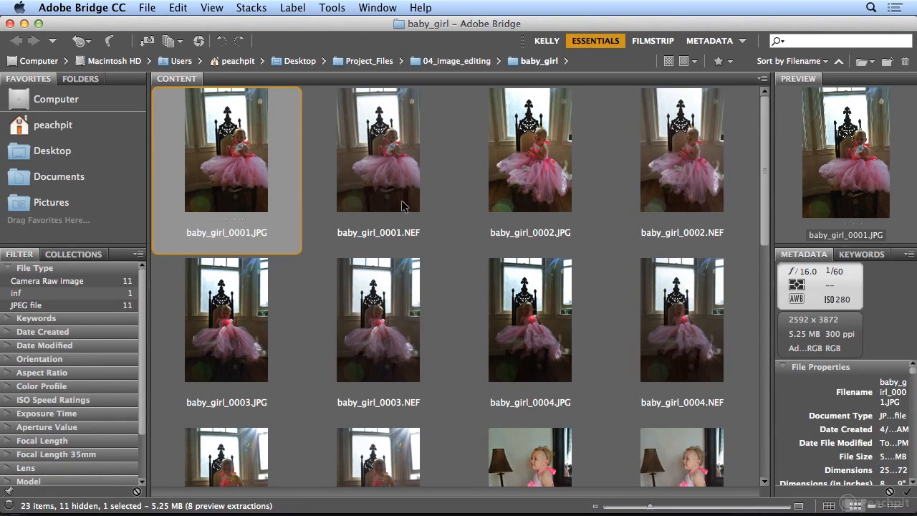
left_click(366, 234)
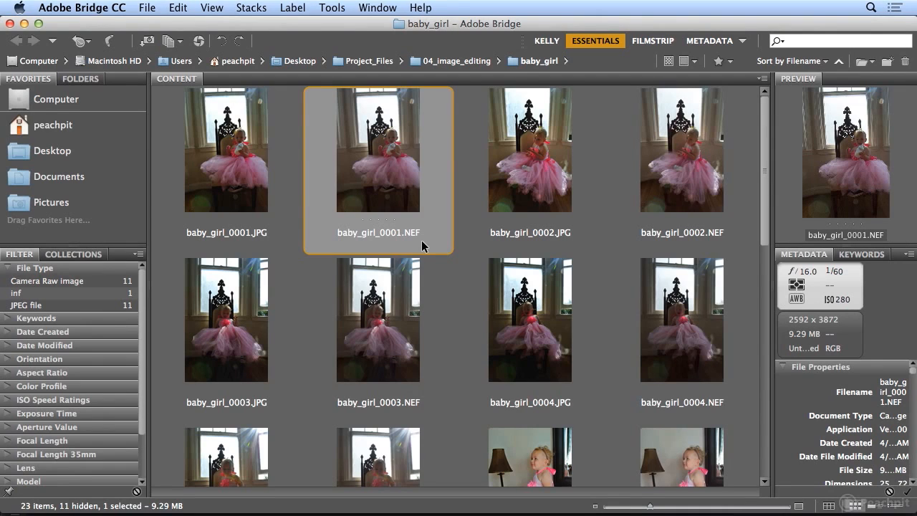
left_click(281, 194)
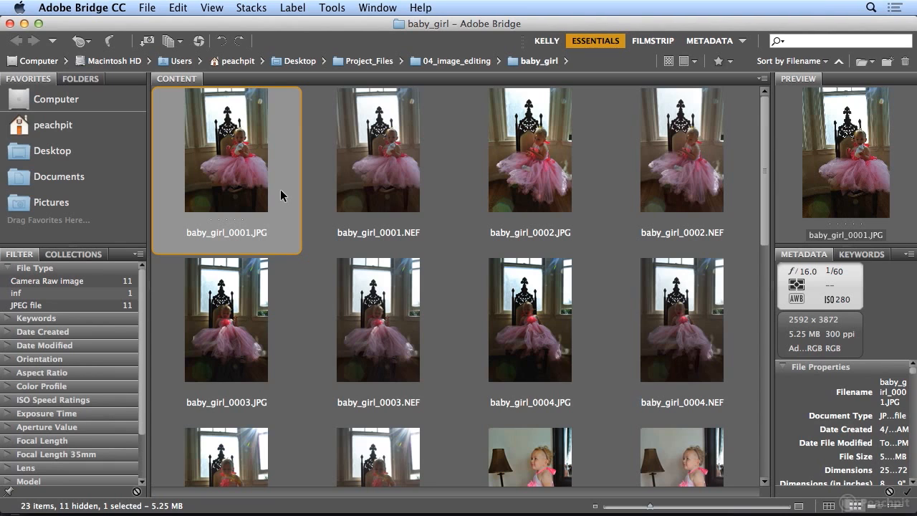
left_click(358, 190)
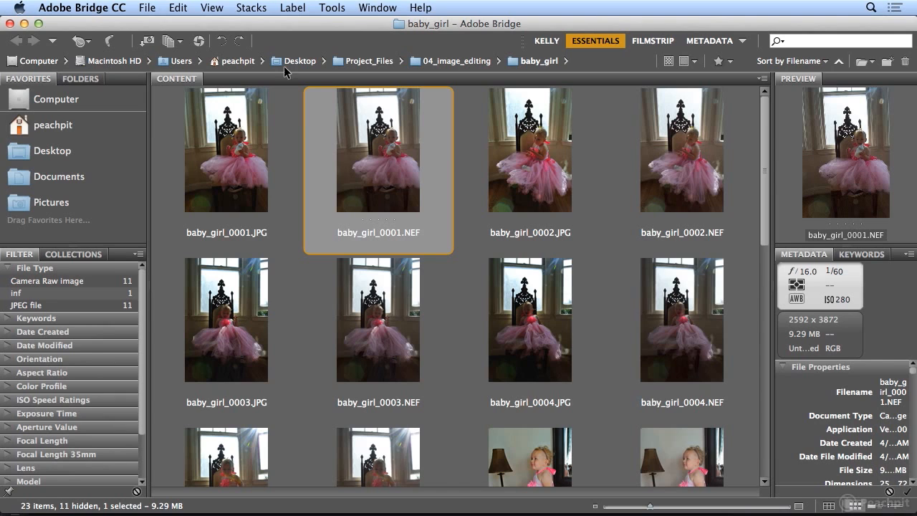
Select all files in the baby_girl folder and start a slideshow of them.
left_click(178, 8)
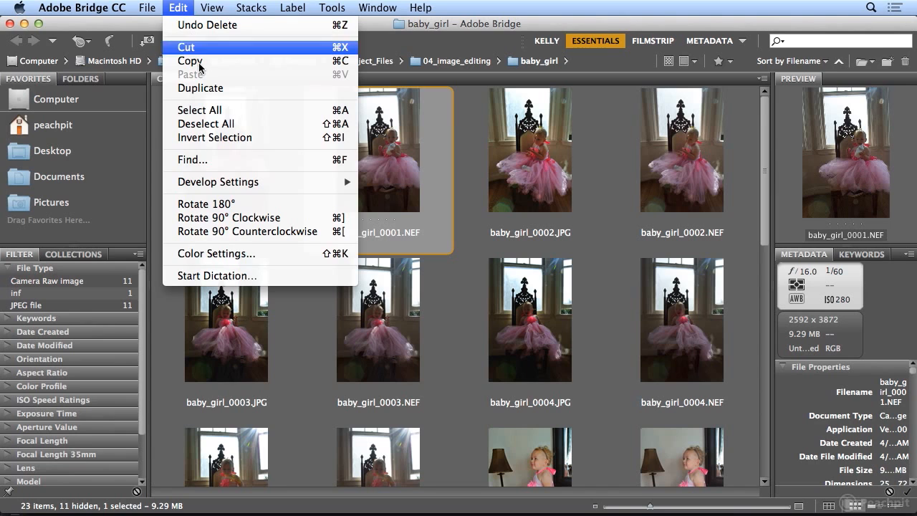
left_click(200, 110)
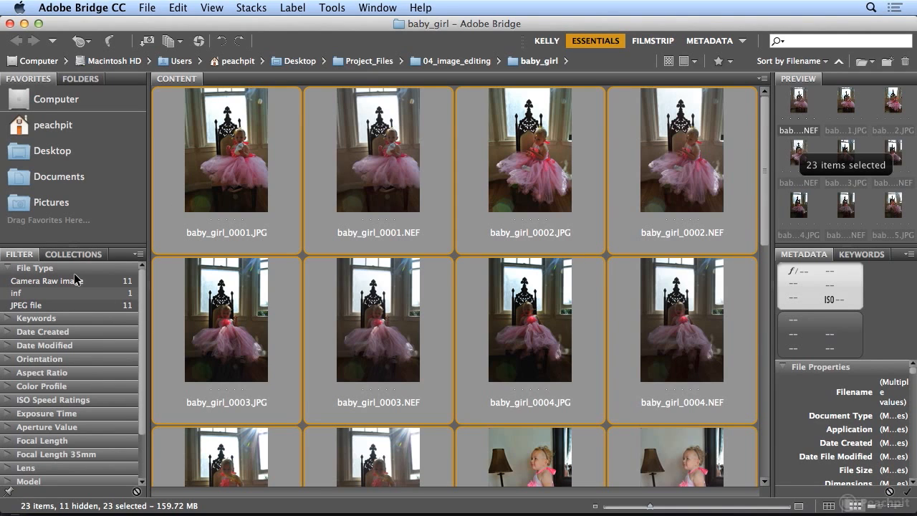
left_click(212, 7)
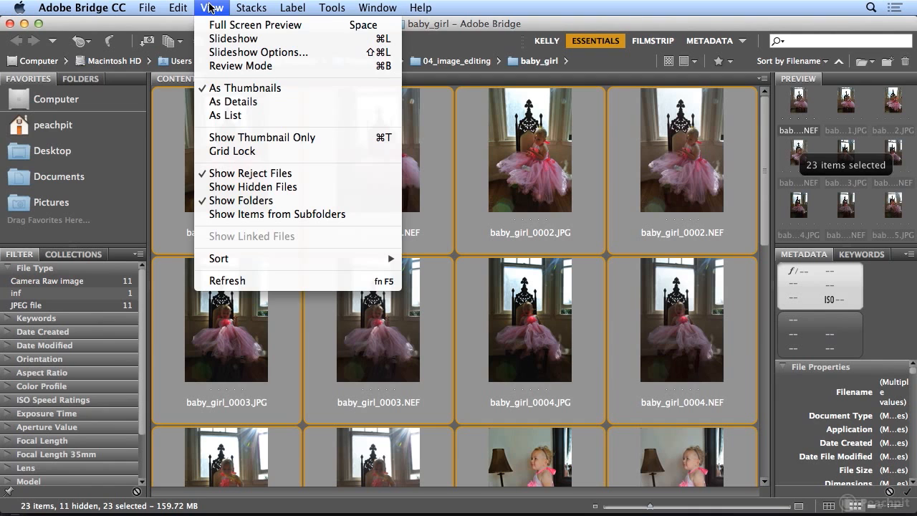
left_click(220, 40)
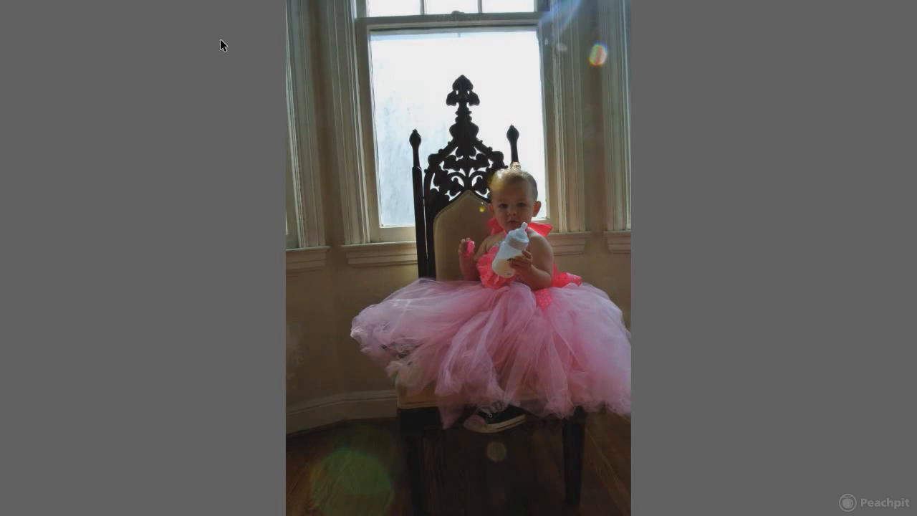